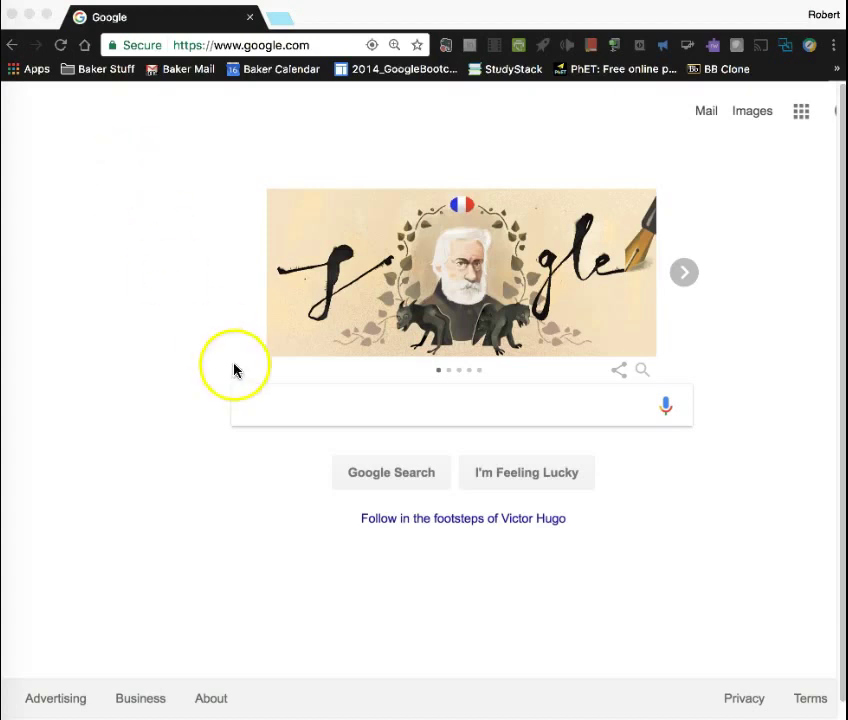
Search Google for 'recite this' and open the Recite.com result
click(252, 410)
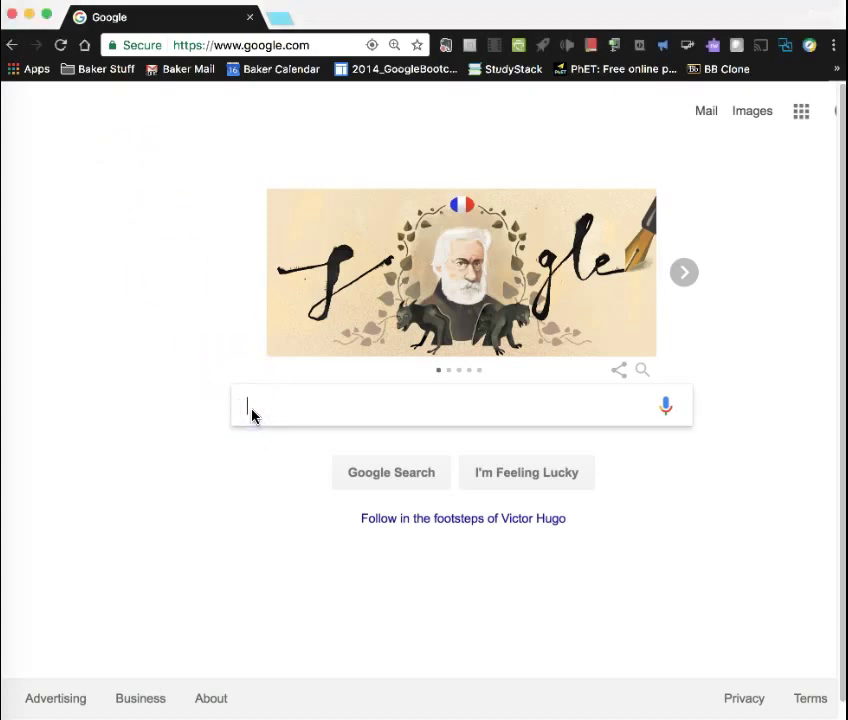
text(recite this)
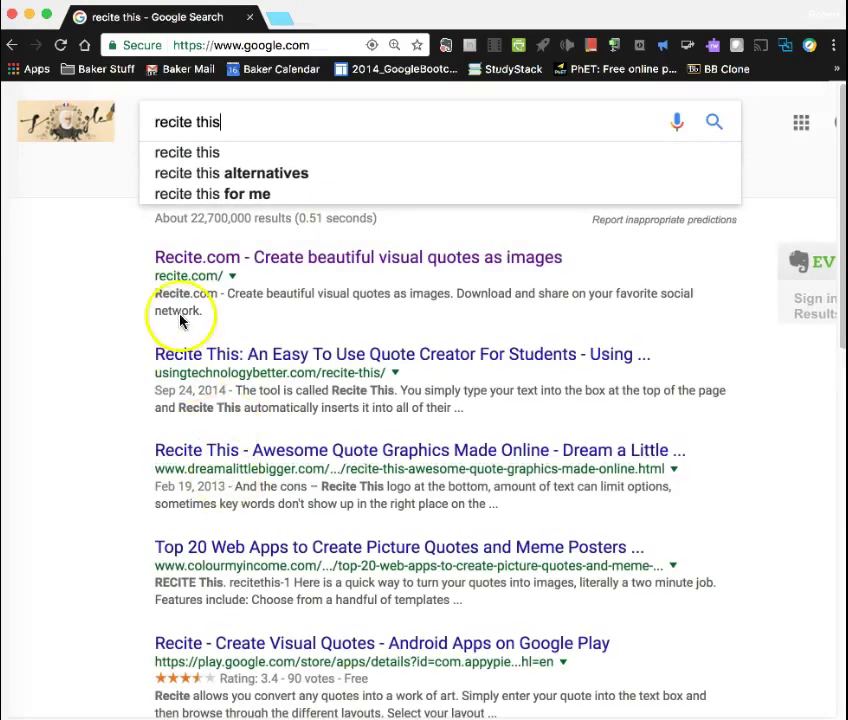
click(214, 265)
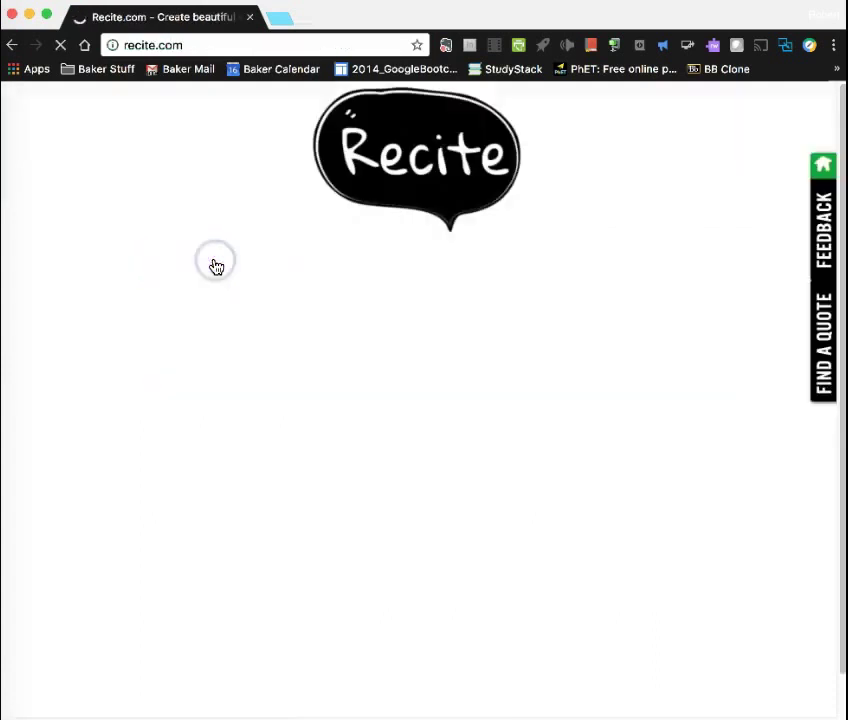
Let Recite.com's home page finish loading and focus its empty quote entry box
click(413, 434)
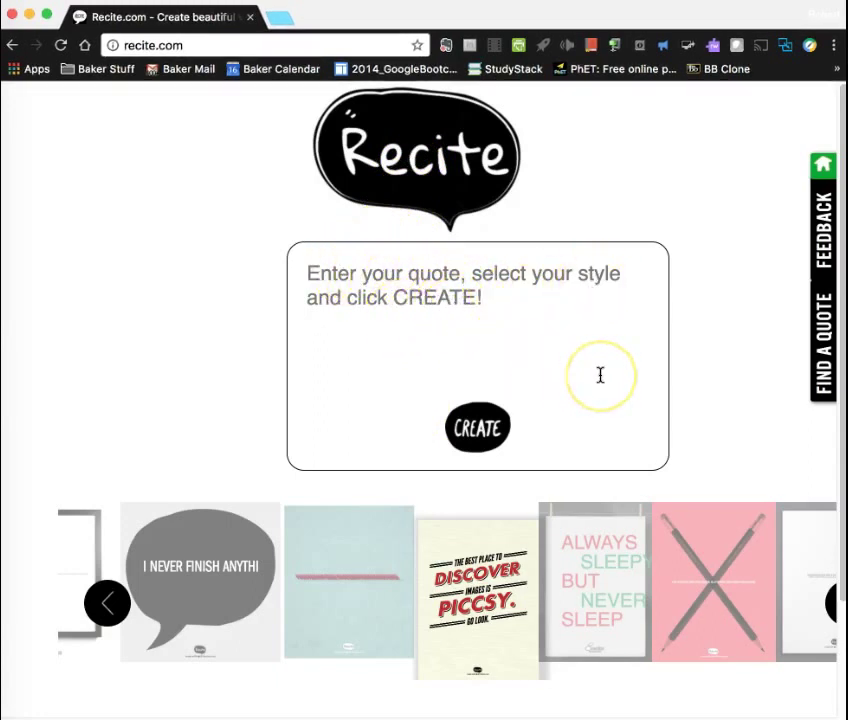
scroll(600, 375, down, 2)
scroll(600, 375, up, 2)
Enter 'In God we trust, all others bring data!' in the quote box
click(199, 526)
click(358, 260)
click(354, 254)
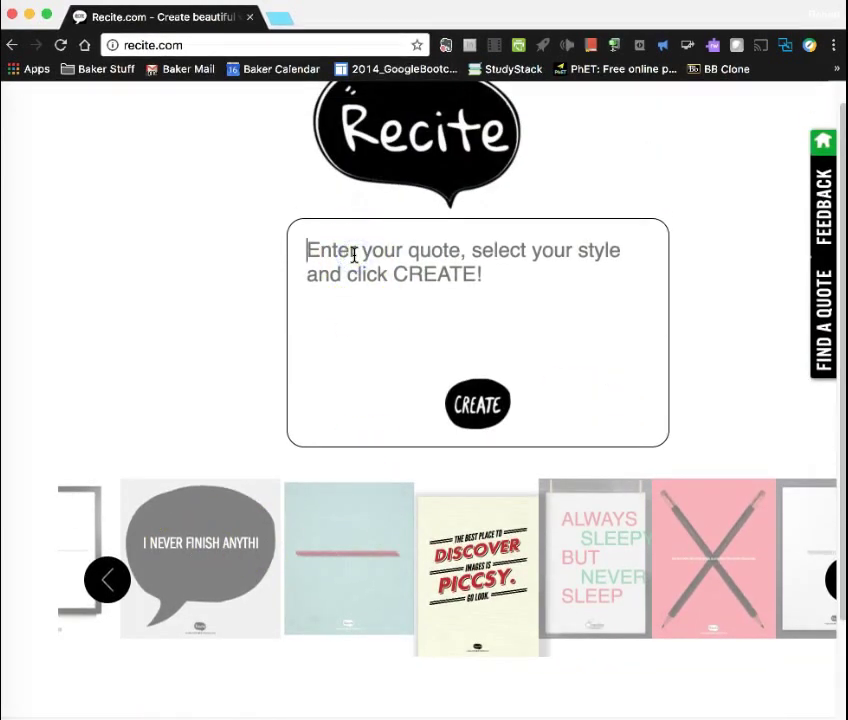
text(In)
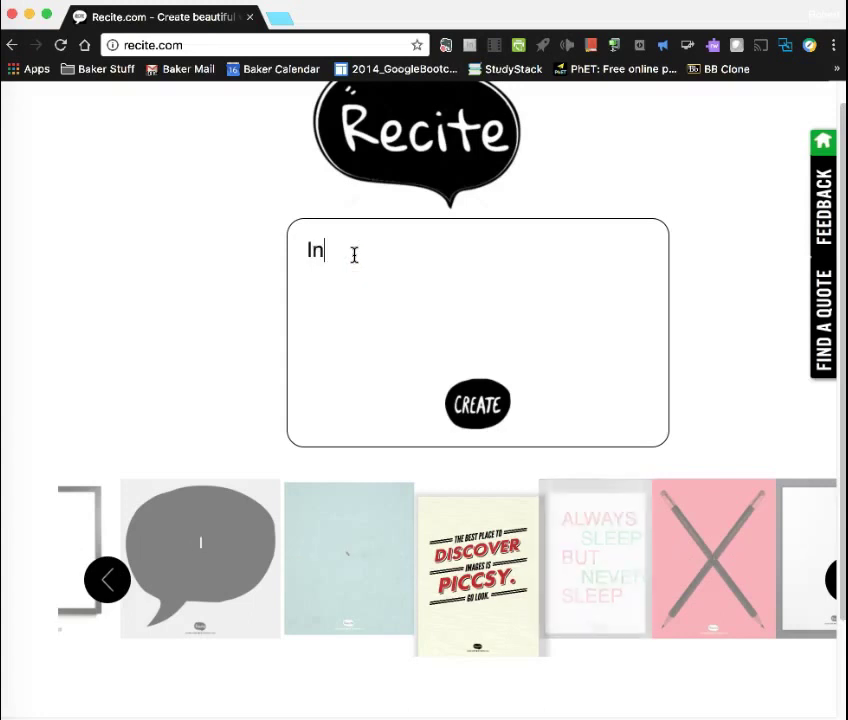
text( God we )
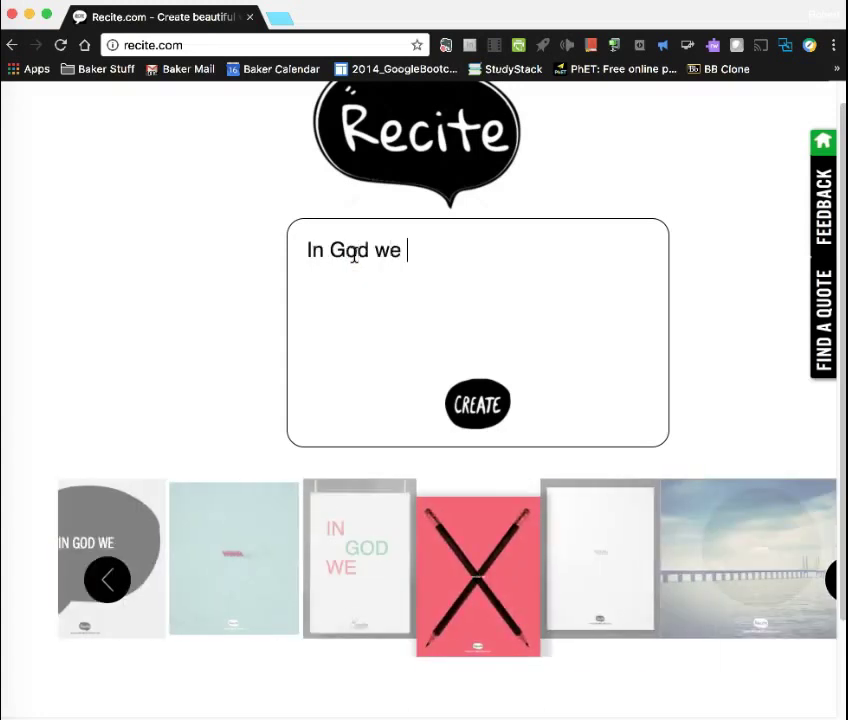
text(trust, all other)
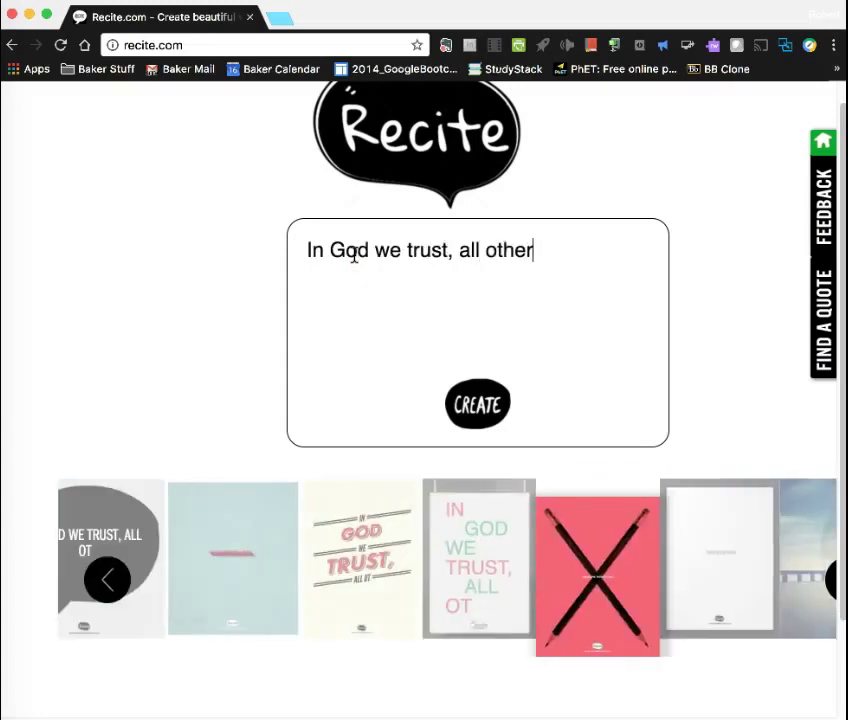
text(s bring dat)
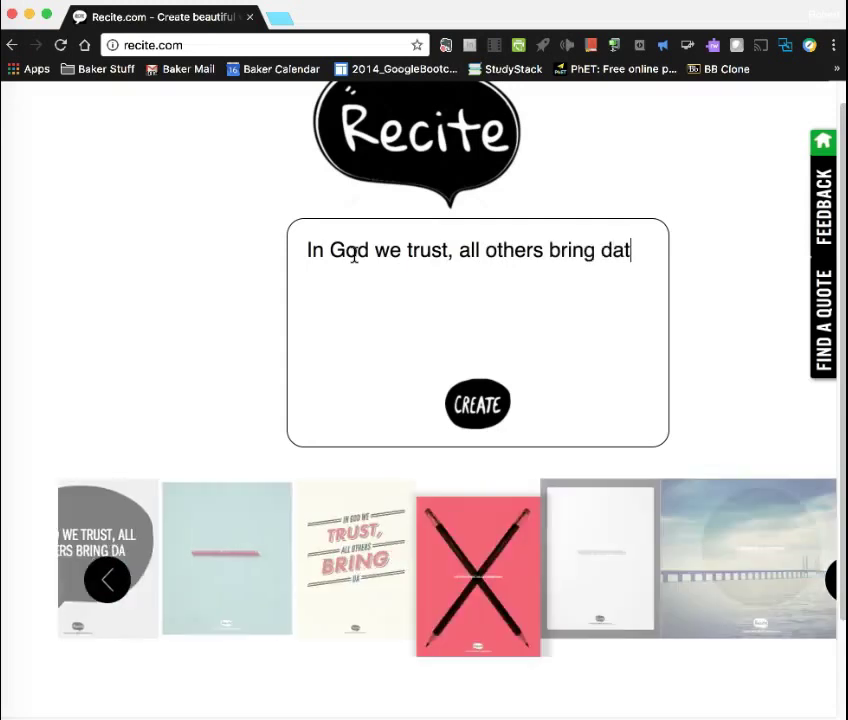
text(a!)
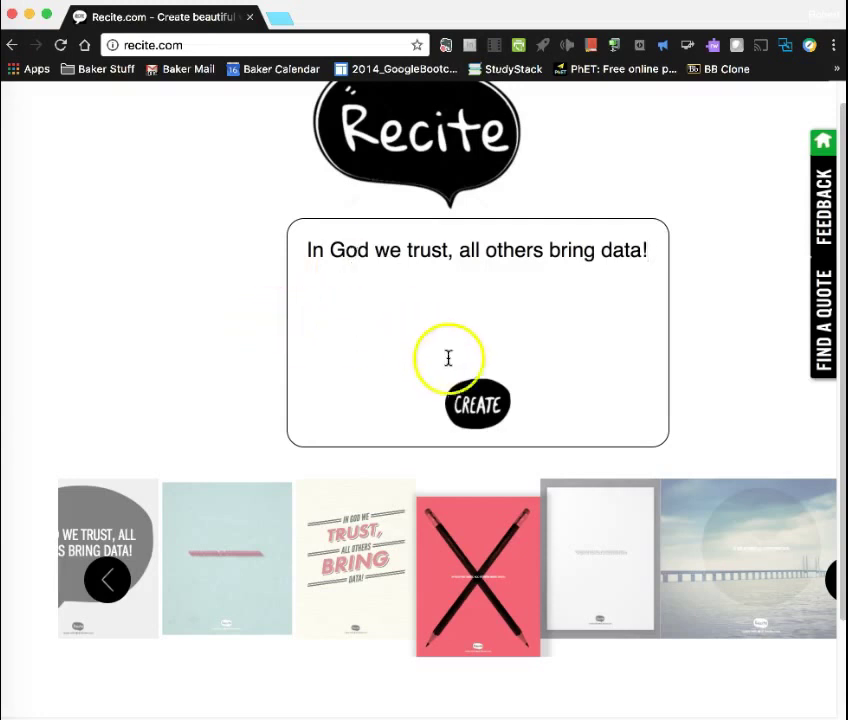
scroll(500, 508, down, 3)
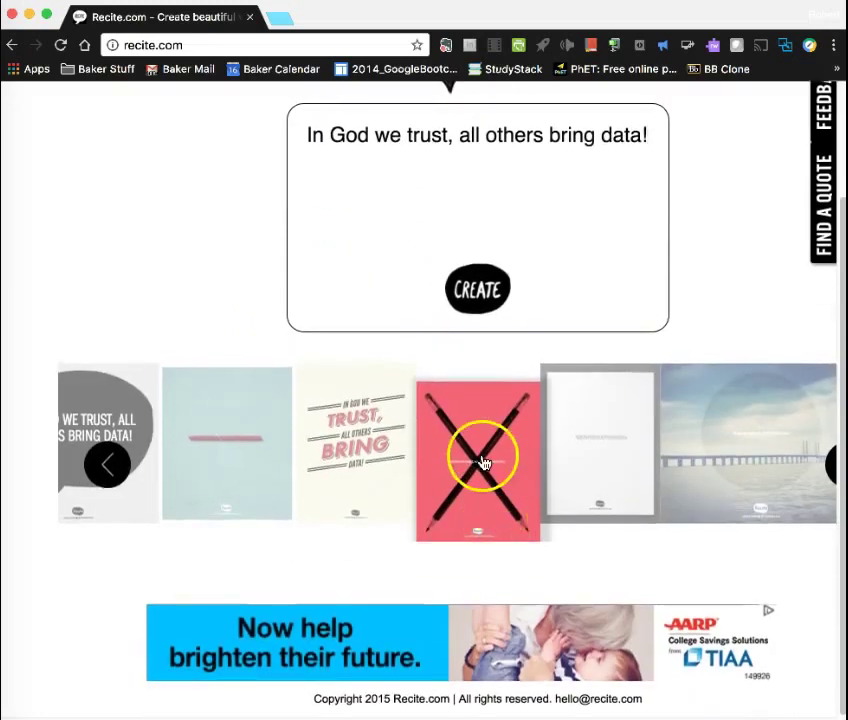
click(483, 461)
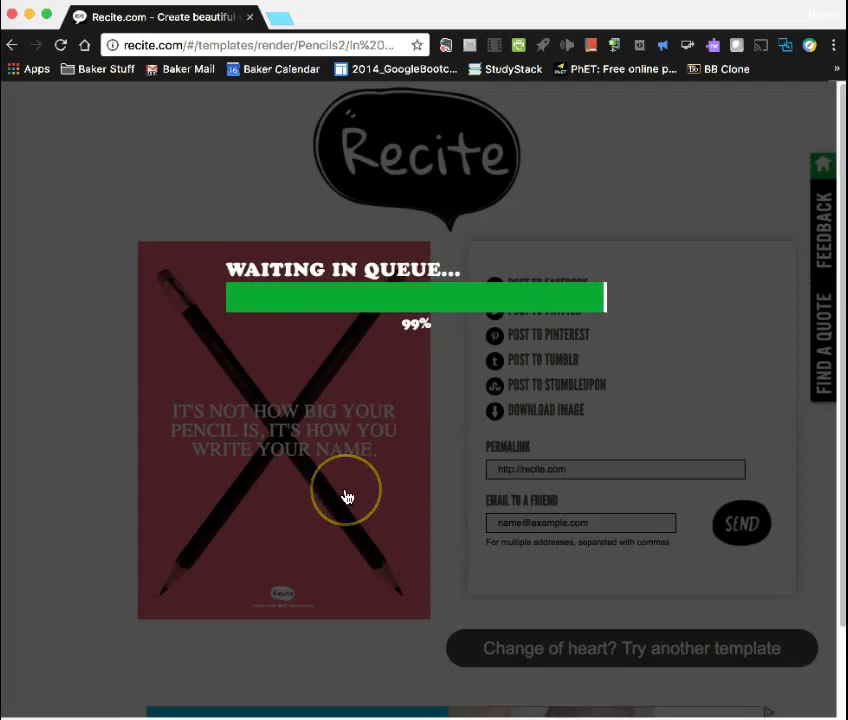
click(329, 430)
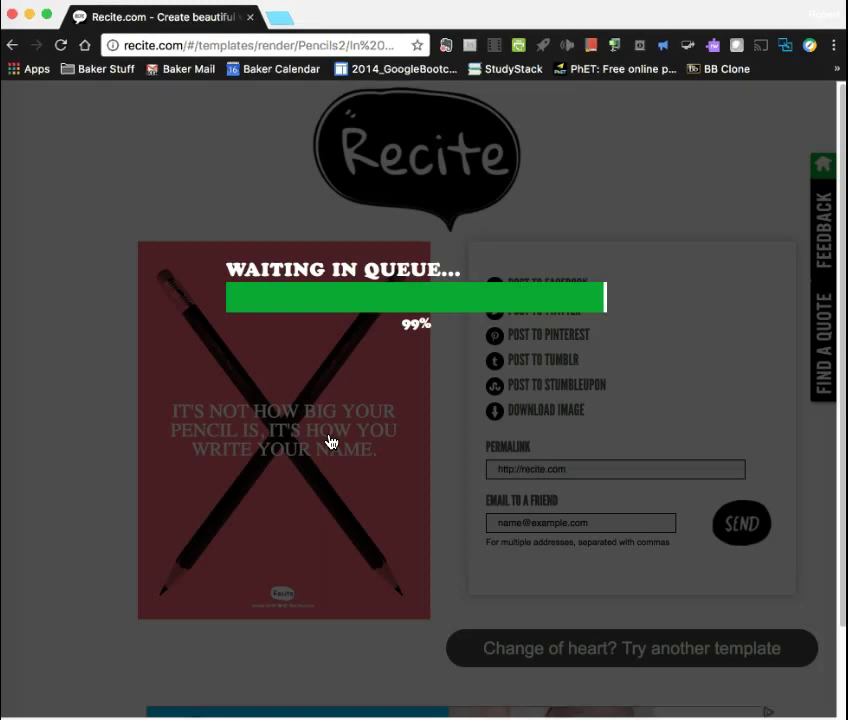
click(228, 535)
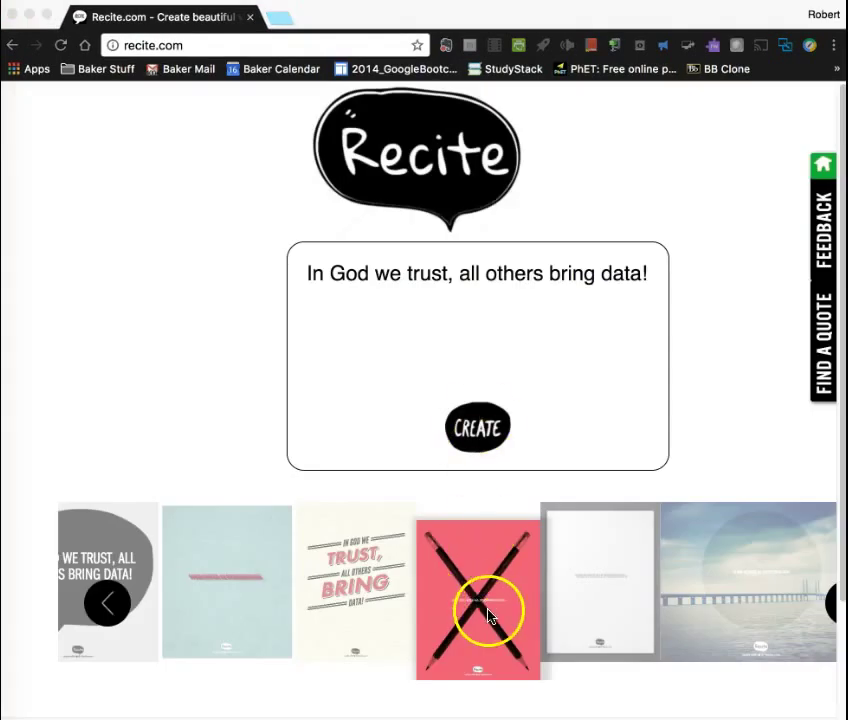
Page through the template carousel until the canvas-on-wall template is visible
click(106, 606)
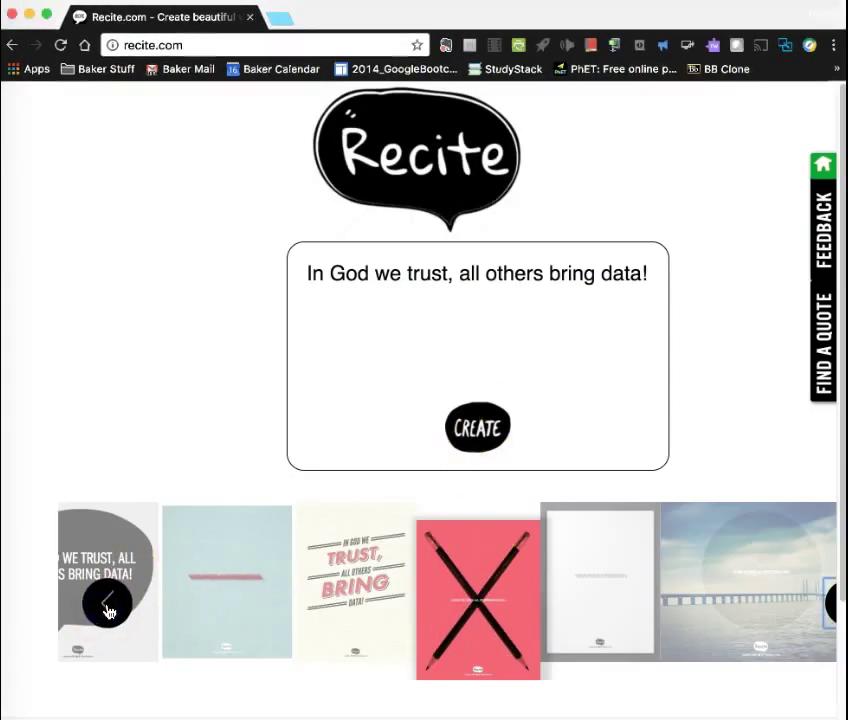
click(107, 606)
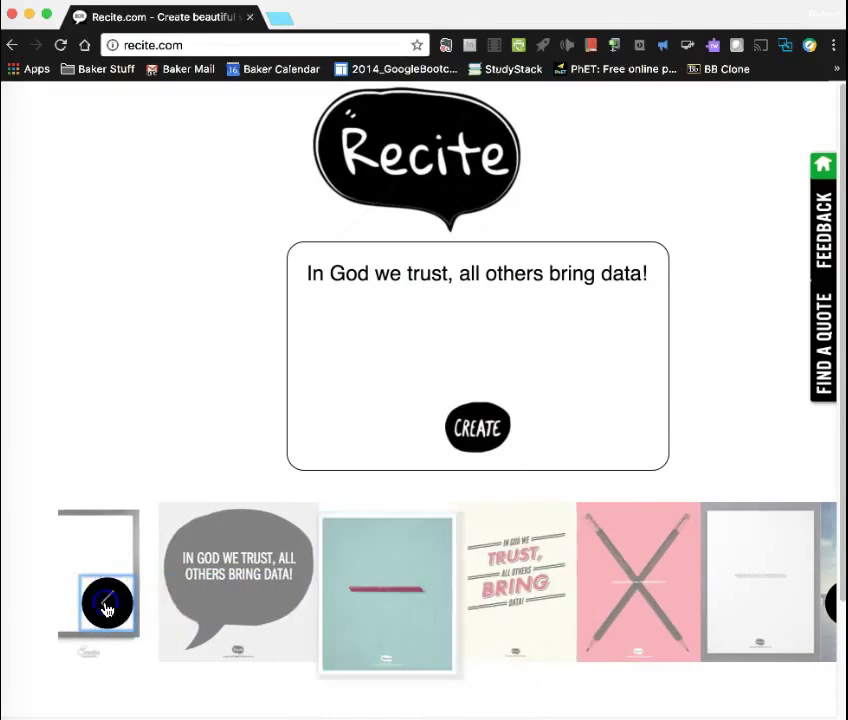
click(828, 602)
click(829, 604)
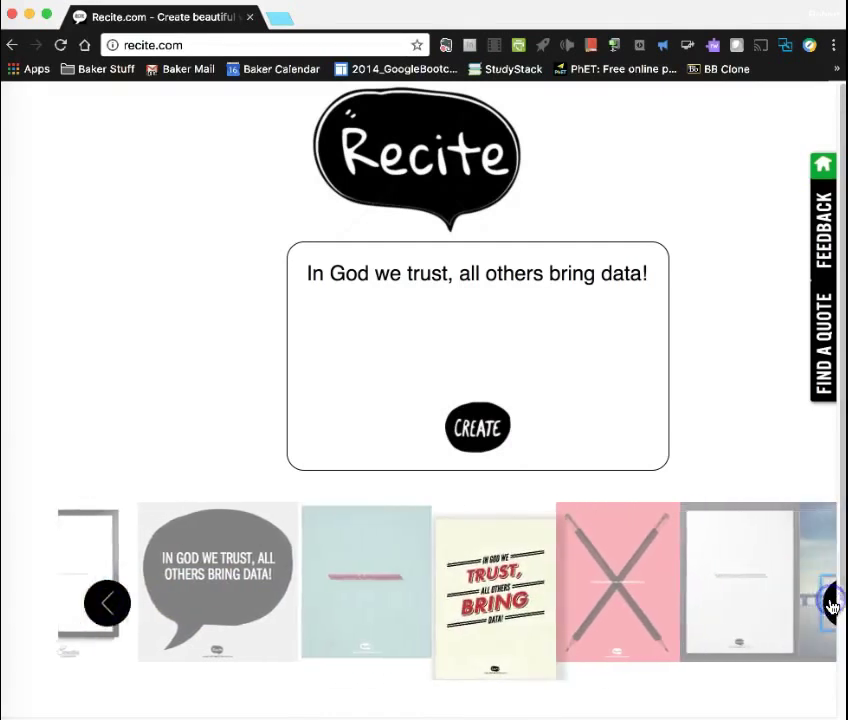
click(830, 604)
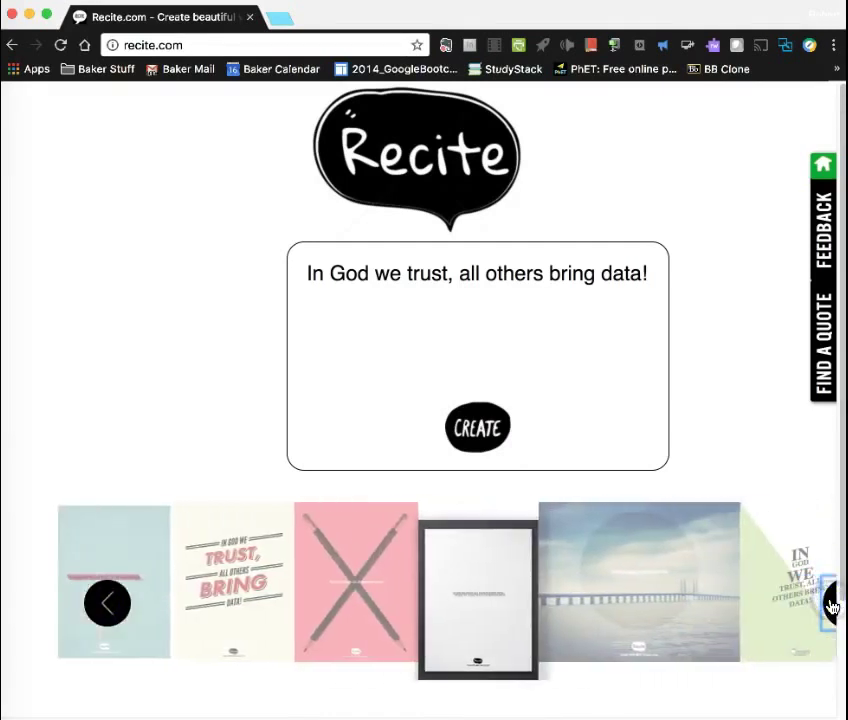
click(830, 606)
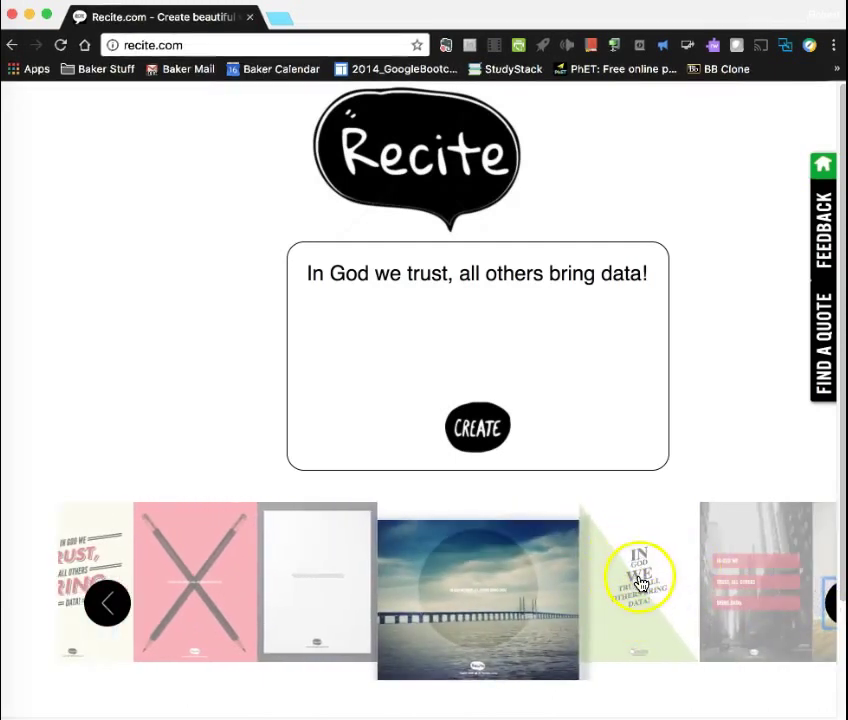
click(829, 602)
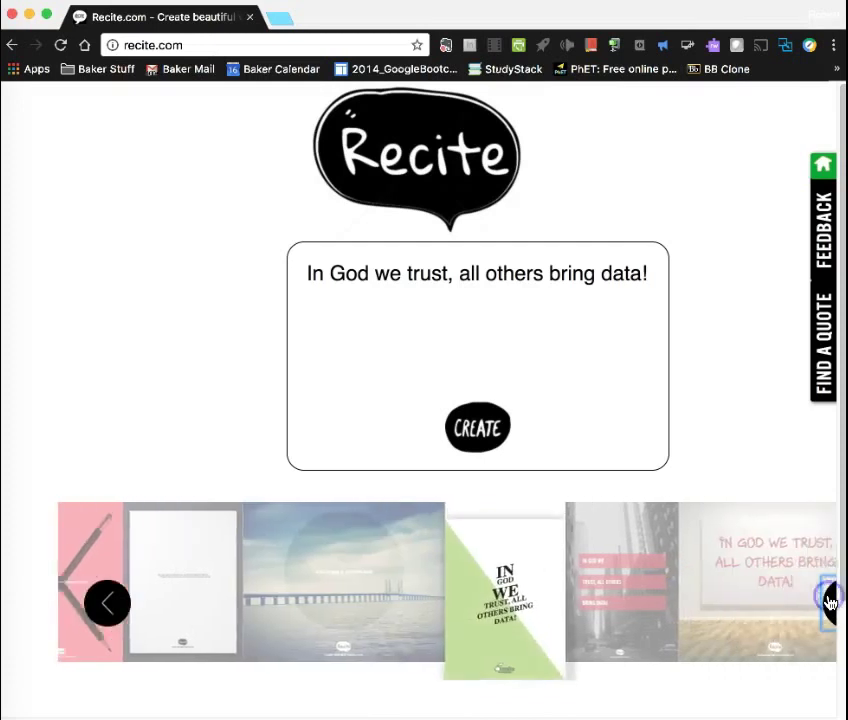
click(829, 601)
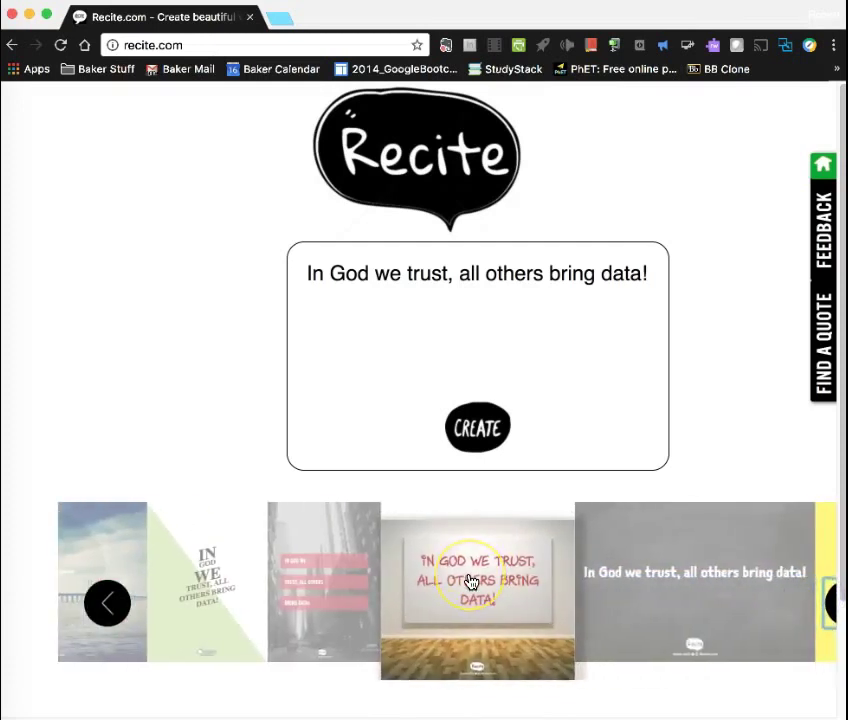
Render the quote on the canvas-on-wall template and select its permalink URL
click(471, 582)
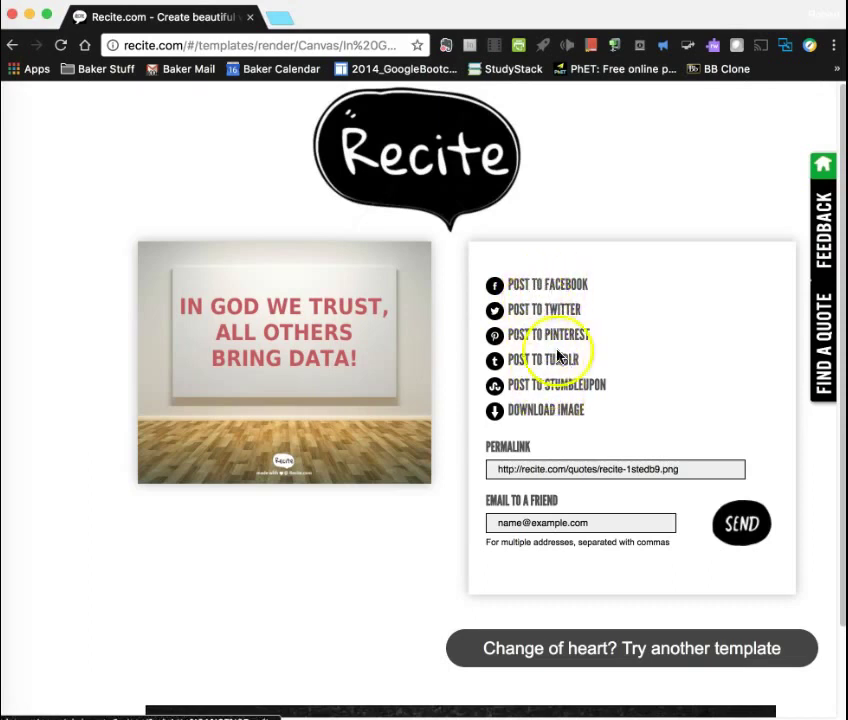
scroll(625, 420, down, 3)
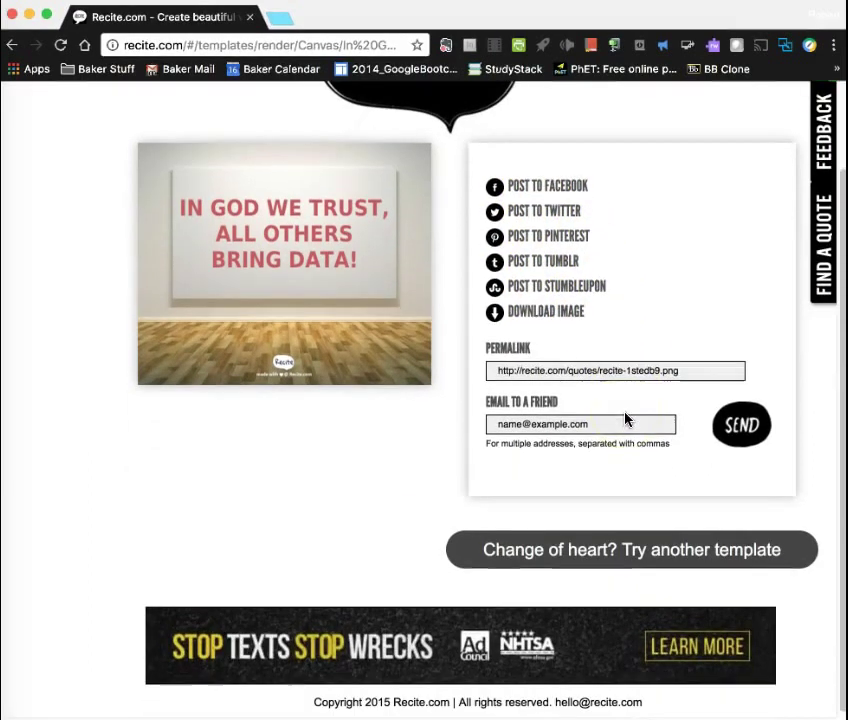
drag(680, 371, 492, 371)
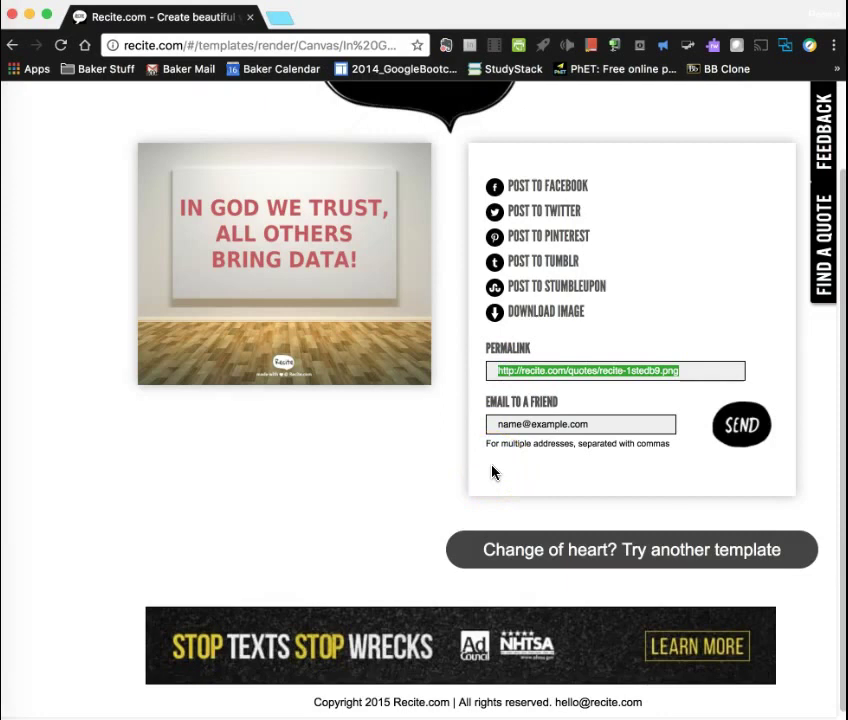
click(596, 423)
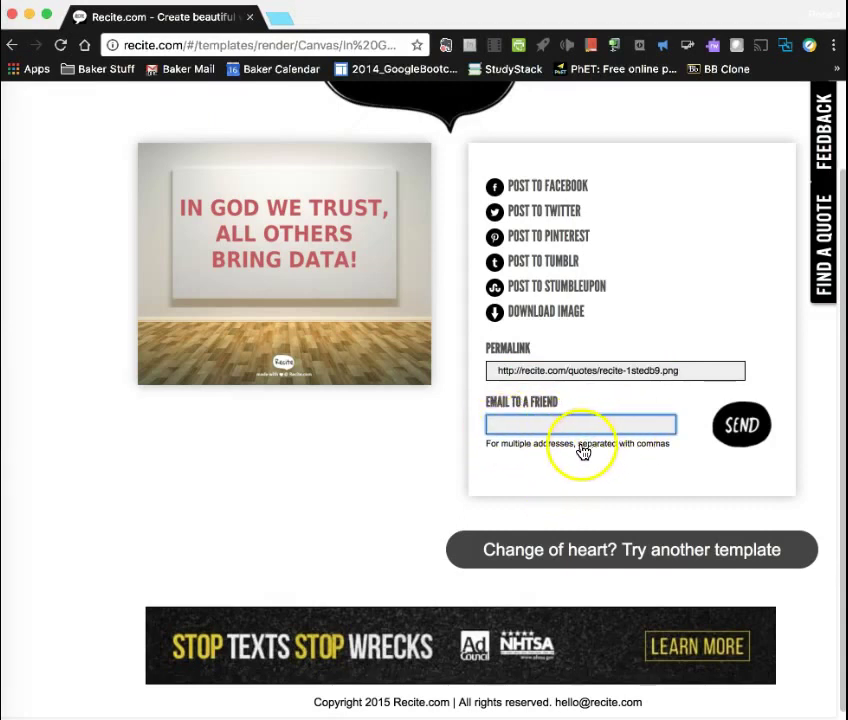
Return to the template carousel via 'Change of heart? Try another template'
click(578, 553)
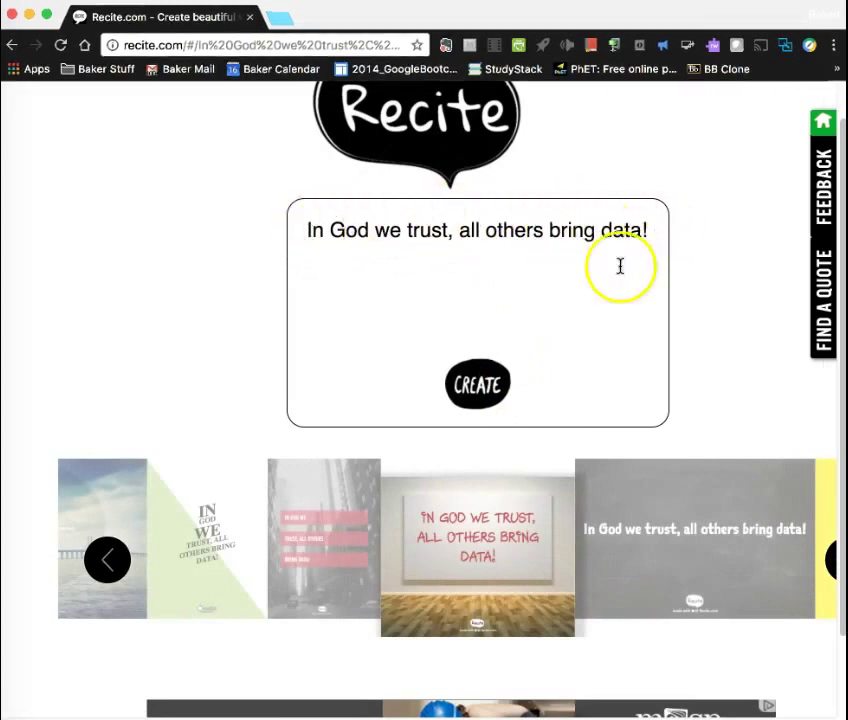
scroll(598, 339, down, 3)
scroll(598, 339, up, 2)
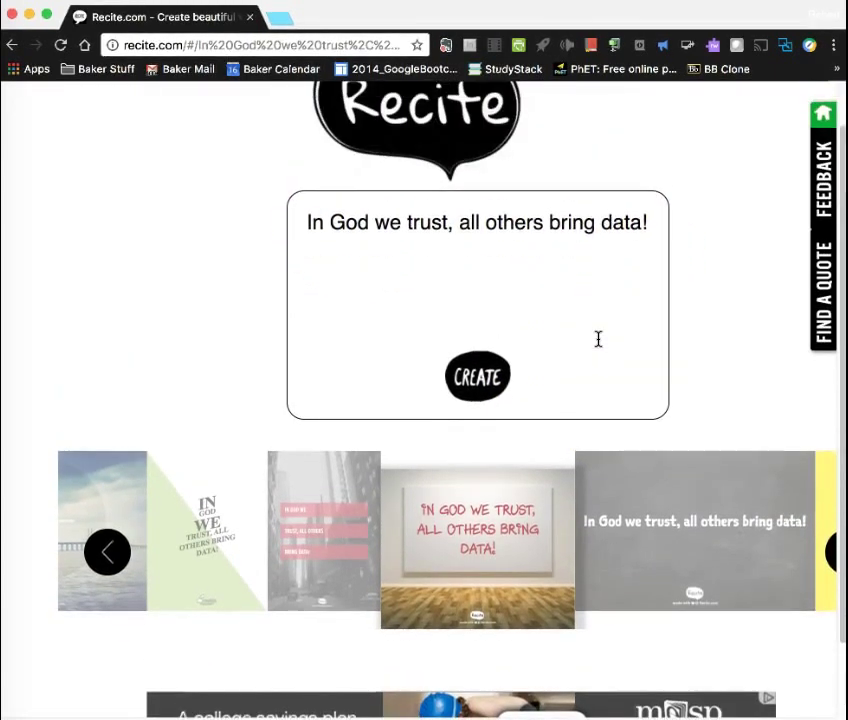